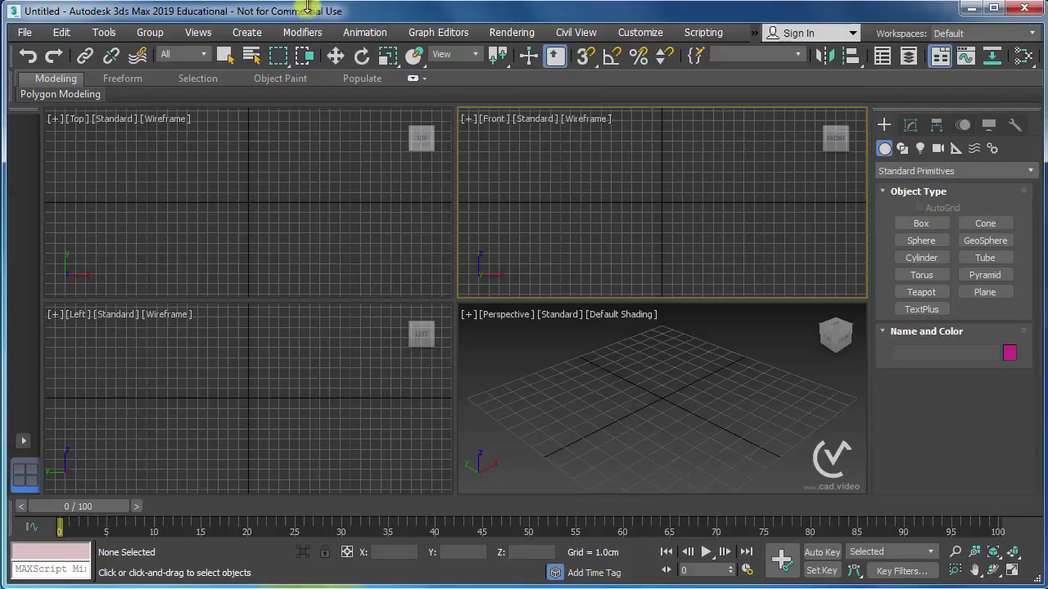
Step: Switch between the Top and Front viewports, leaving Top active
click(284, 136)
click(503, 161)
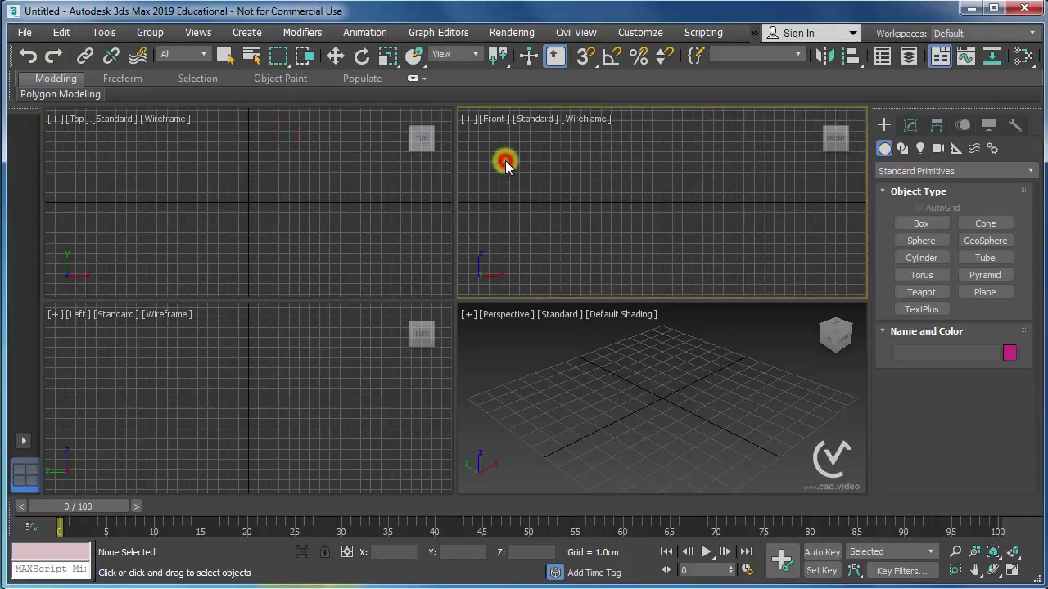
click(267, 209)
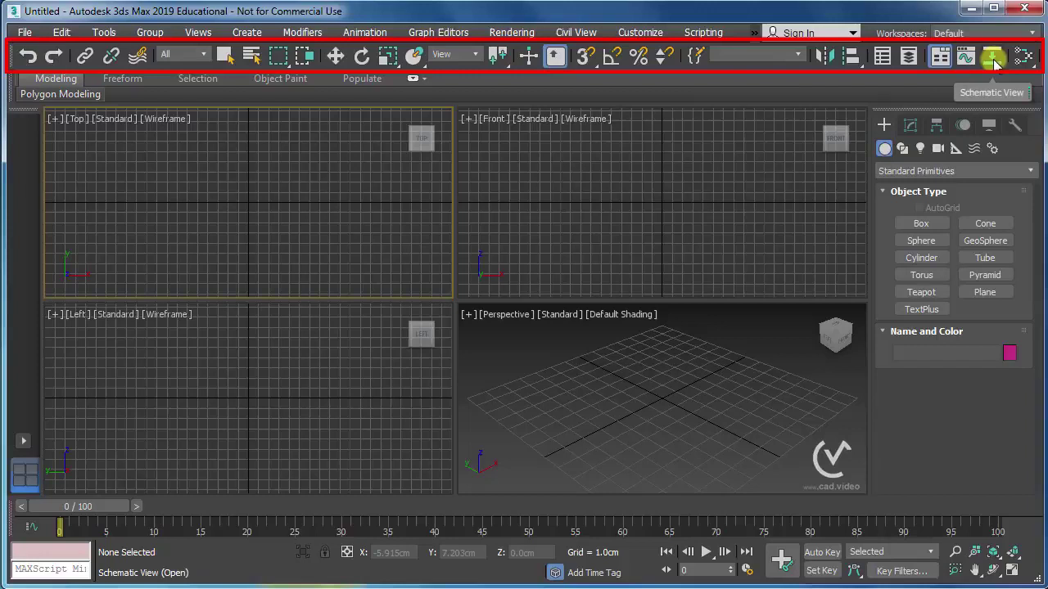
Step: Undock the main toolbar so it floats, then dock it back along the top
right_click(7, 54)
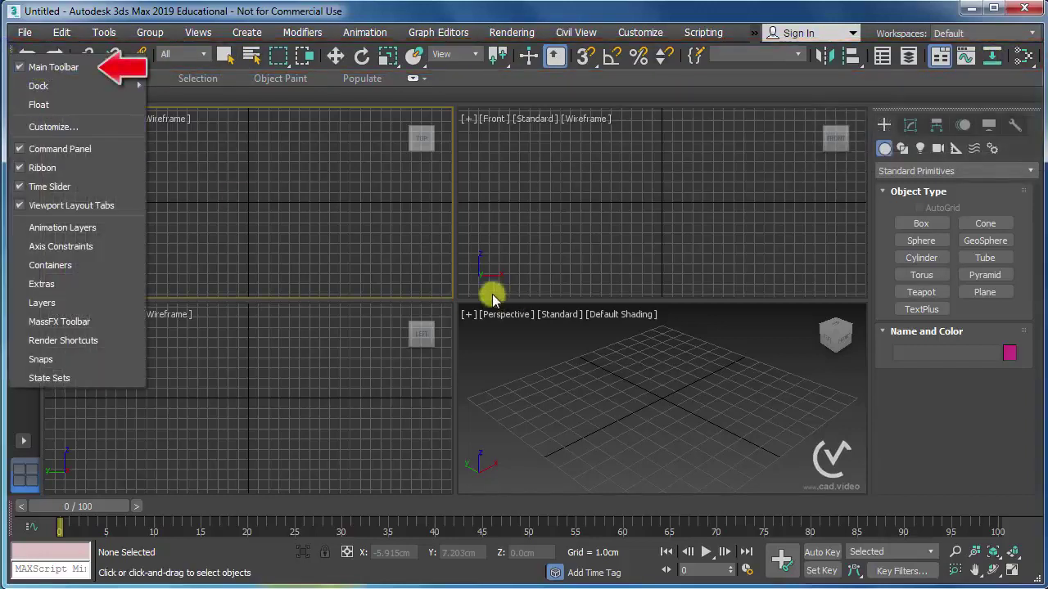
click(286, 196)
click(604, 194)
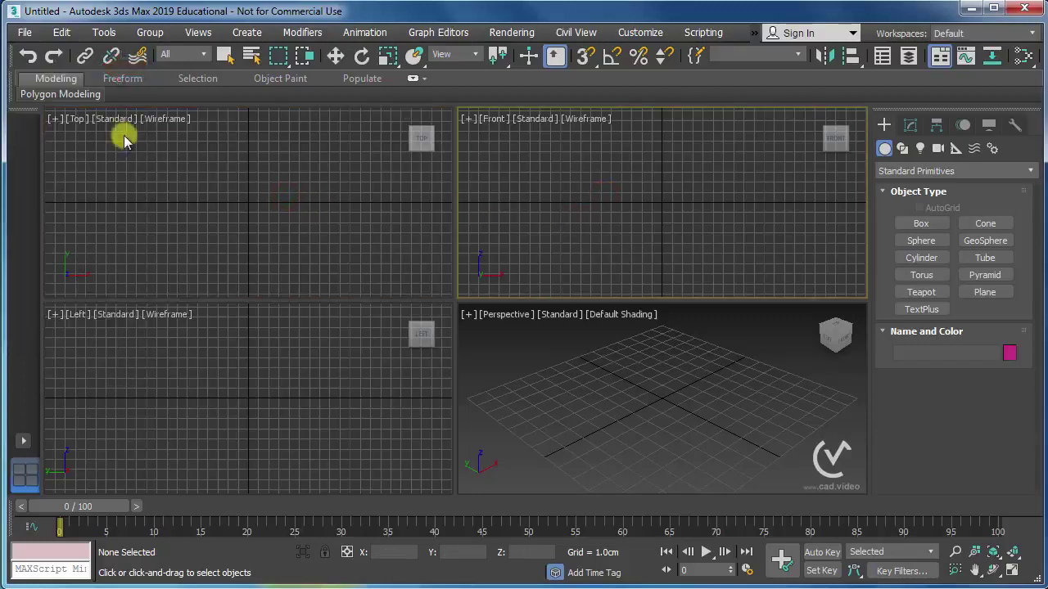
mouse_move(14, 56)
mouse_down()
mouse_move(171, 219)
mouse_move(17, 215)
mouse_up()
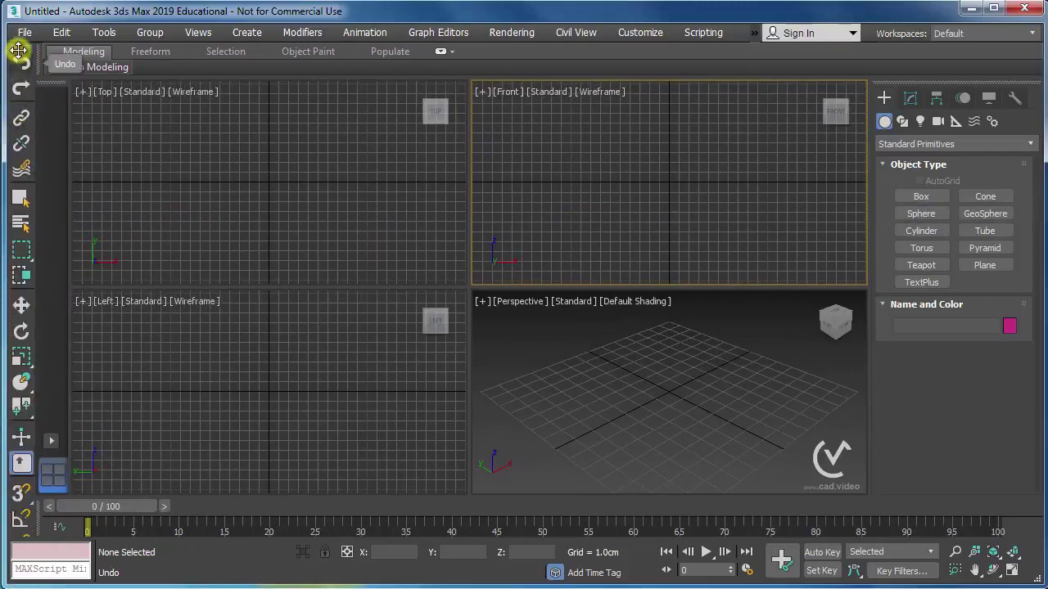
mouse_move(19, 48)
mouse_down()
mouse_move(986, 143)
mouse_move(463, 61)
mouse_up()
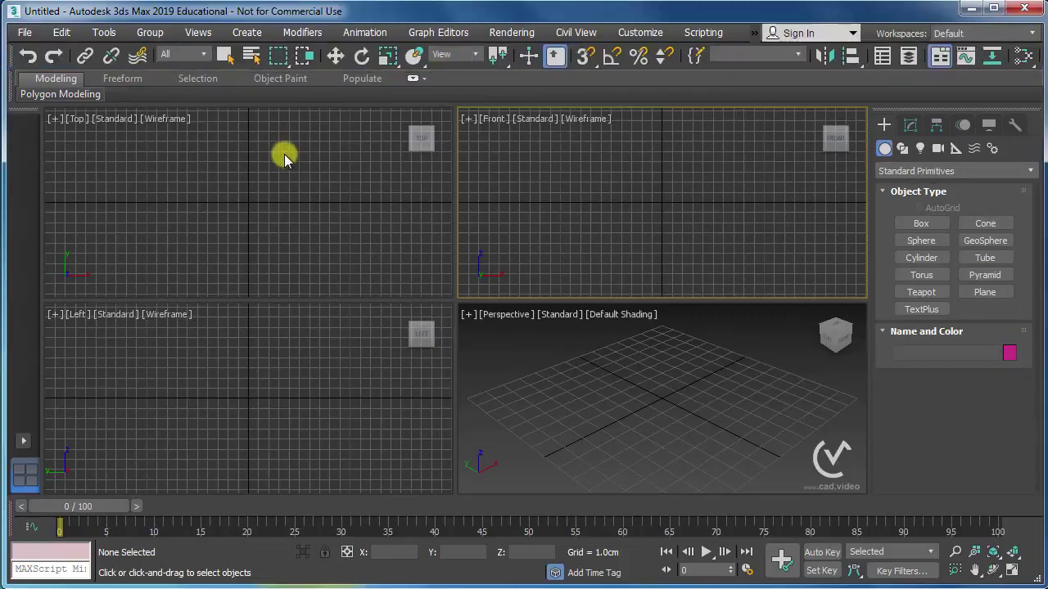
Step: Show the Layers toolbar, dock it beside the main toolbar, then float and close it
right_click(7, 56)
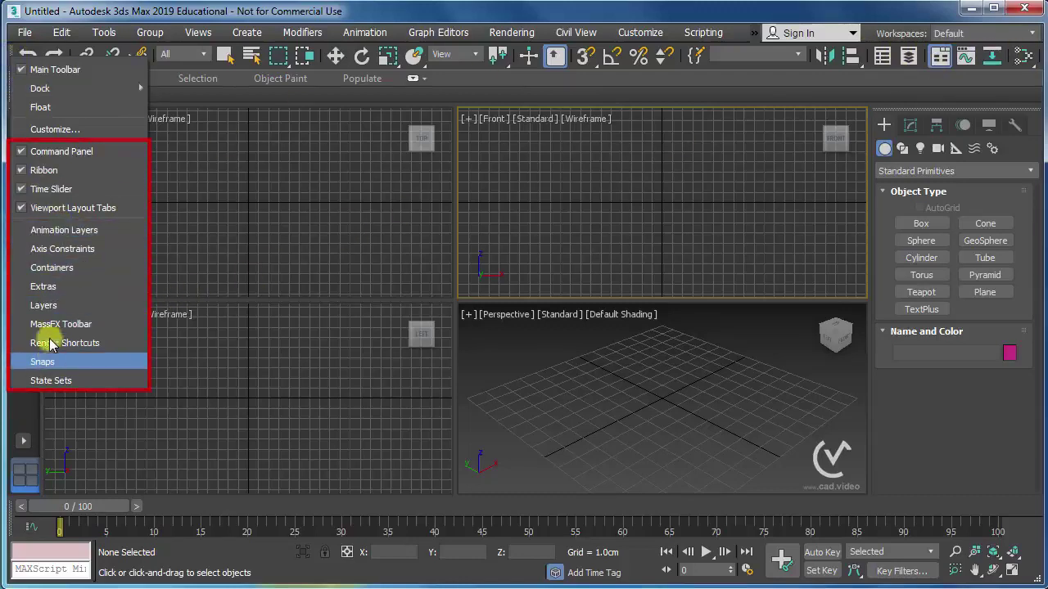
click(49, 306)
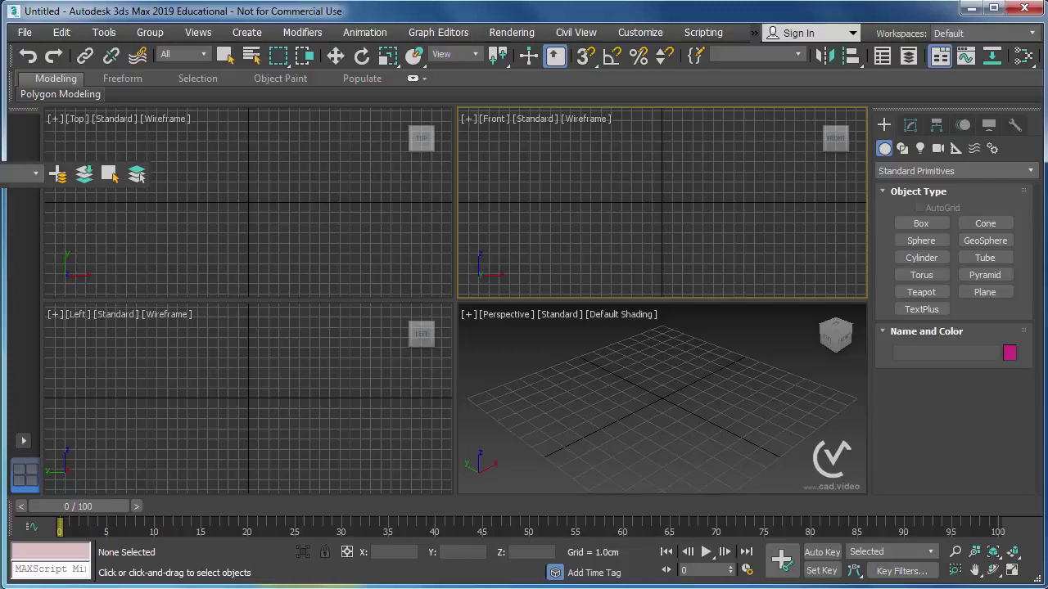
drag(134, 186, 262, 215)
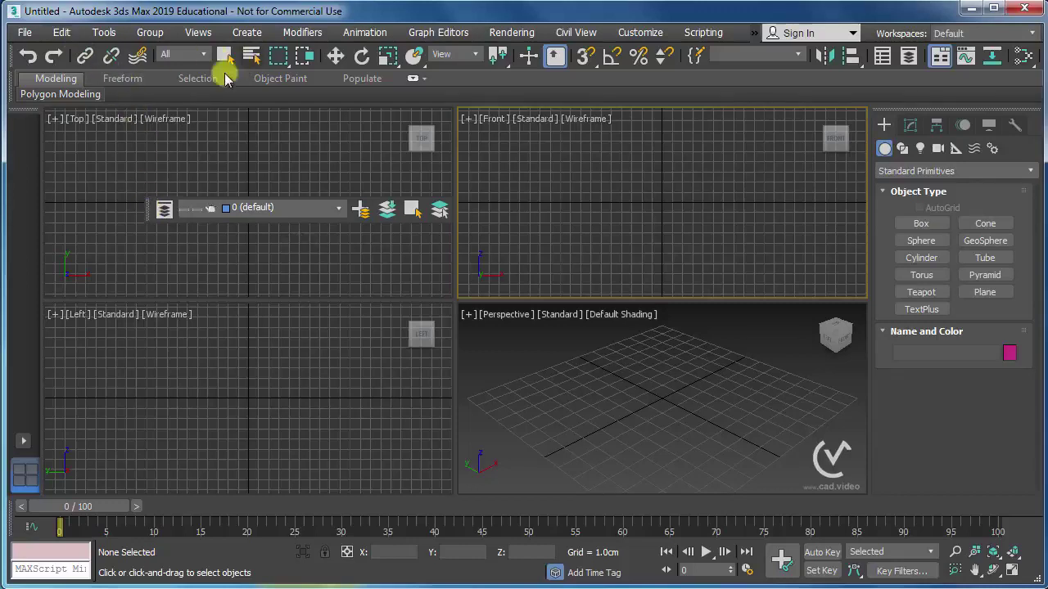
drag(150, 212, 49, 66)
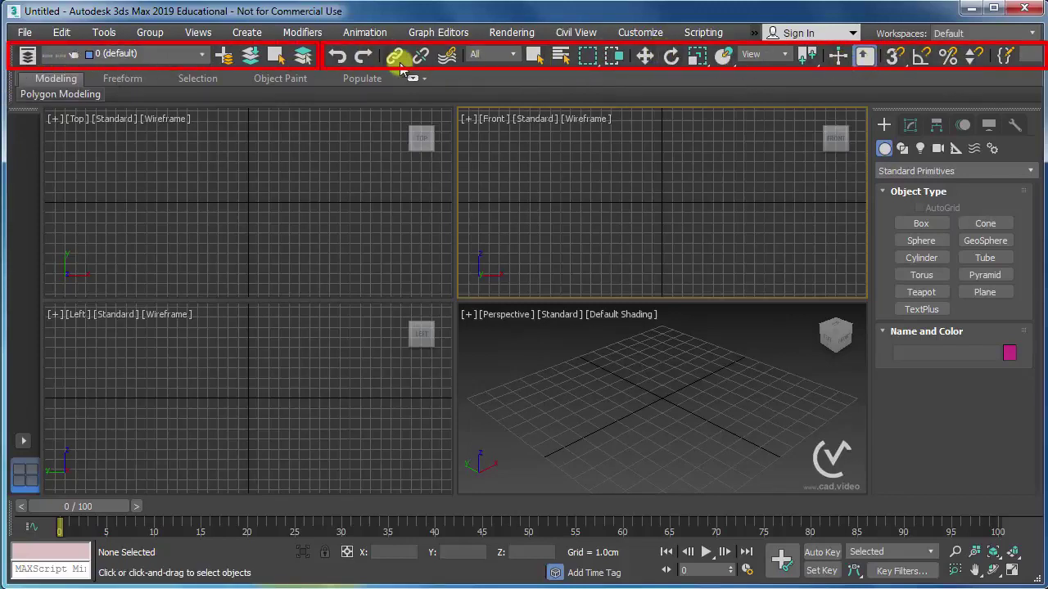
drag(27, 55, 139, 143)
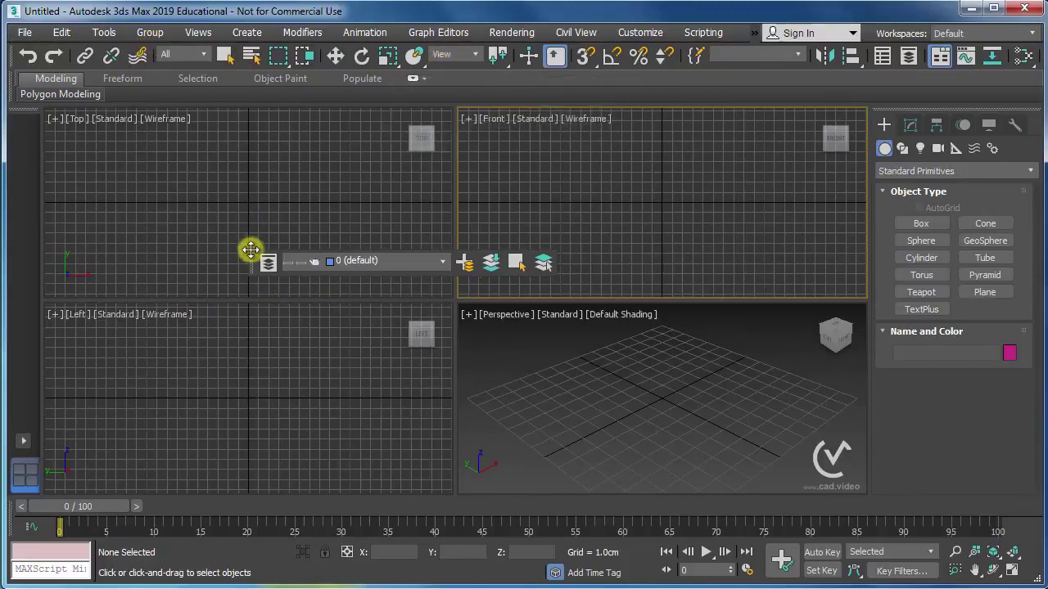
mouse_move(252, 260)
mouse_down()
mouse_move(212, 188)
mouse_move(18, 86)
mouse_move(172, 179)
mouse_up()
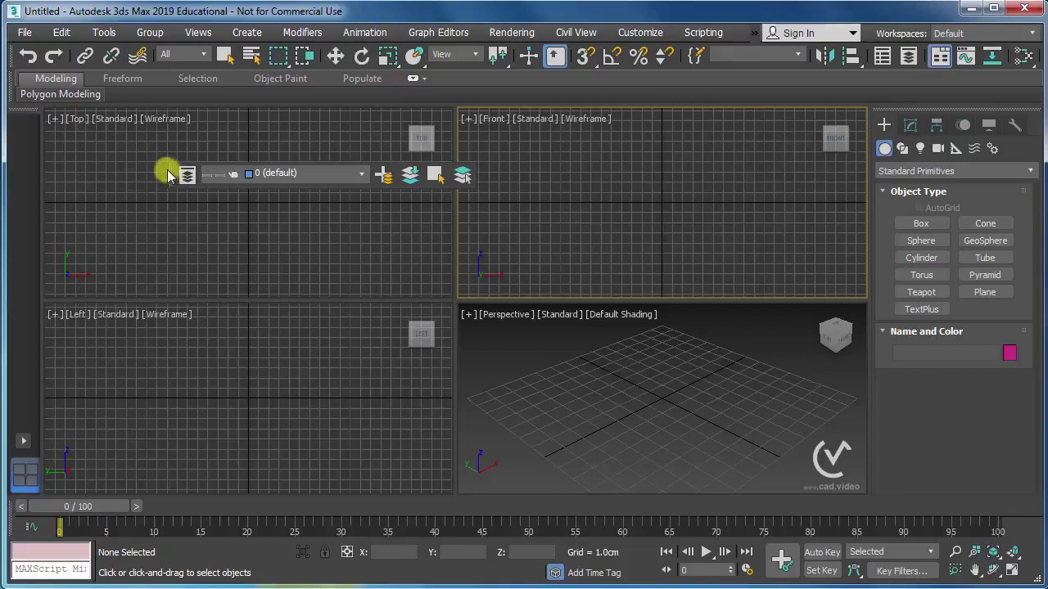
right_click(169, 170)
click(178, 179)
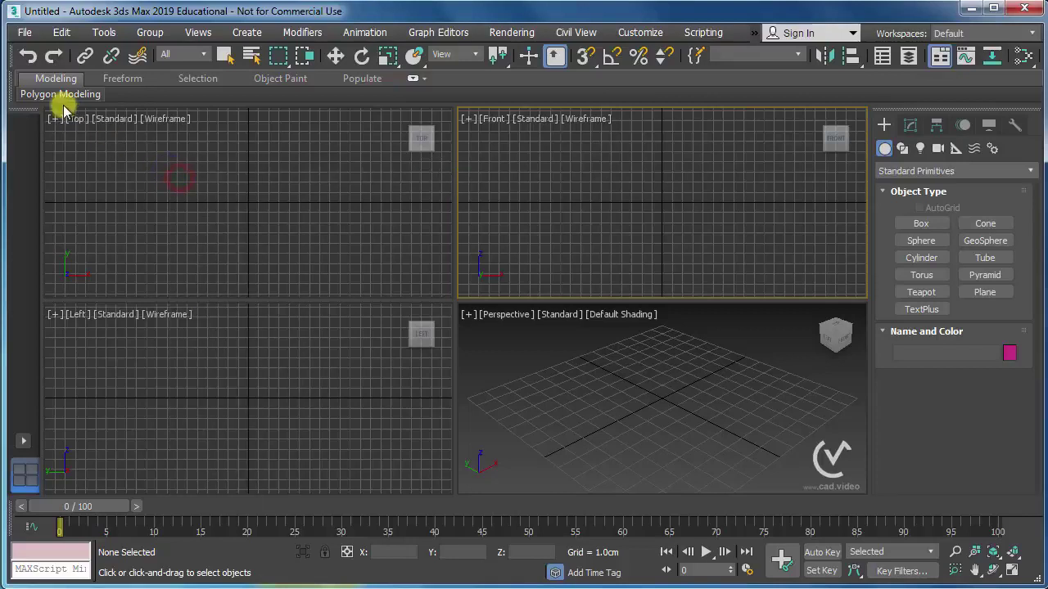
Step: Look through the toolbar menu and the Customize User Interface toolbar list, then close it
right_click(13, 50)
click(255, 210)
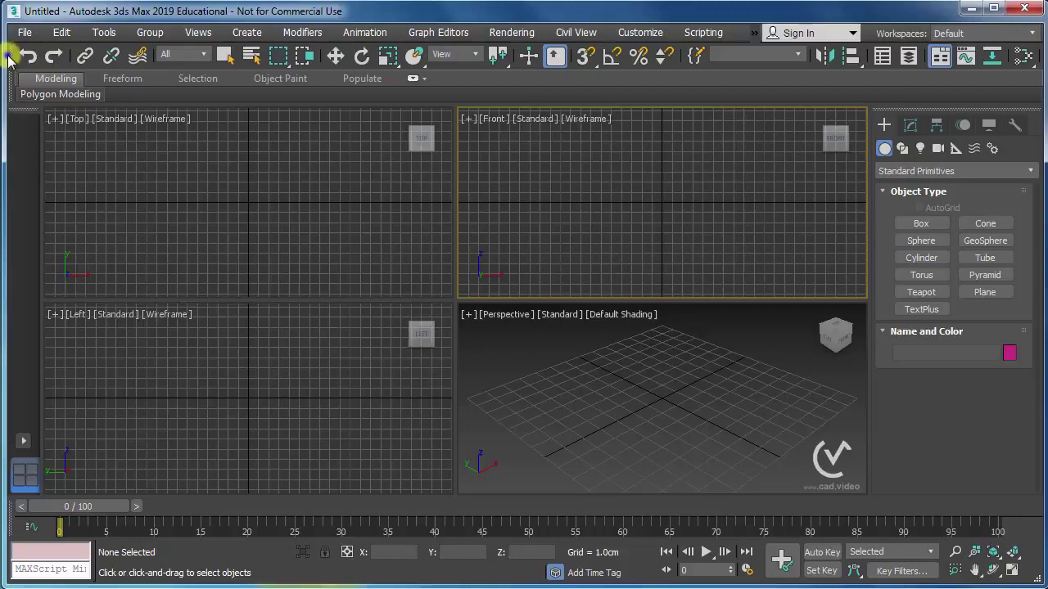
right_click(8, 56)
click(246, 214)
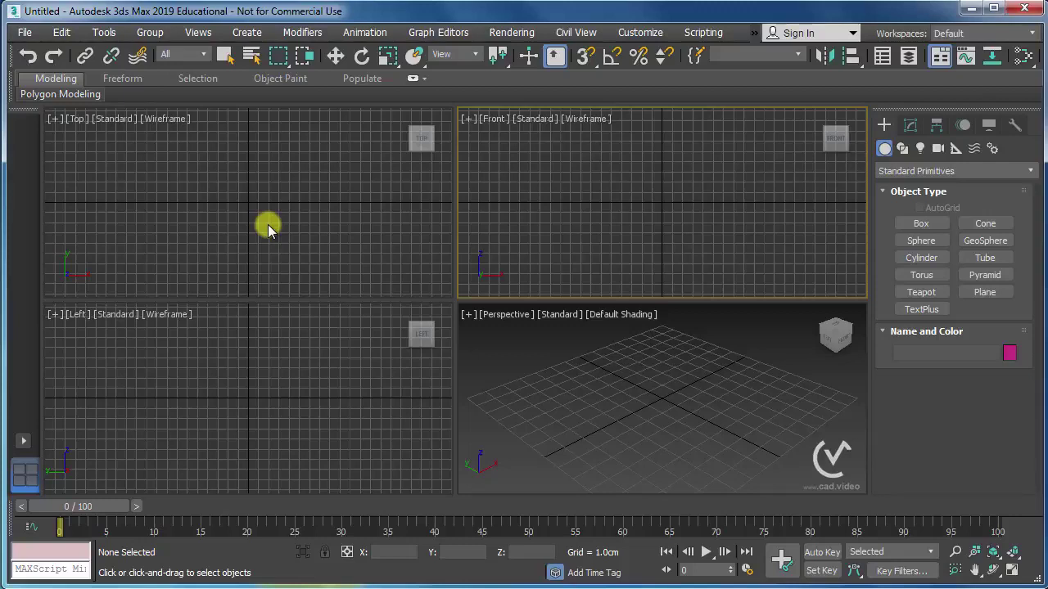
click(637, 34)
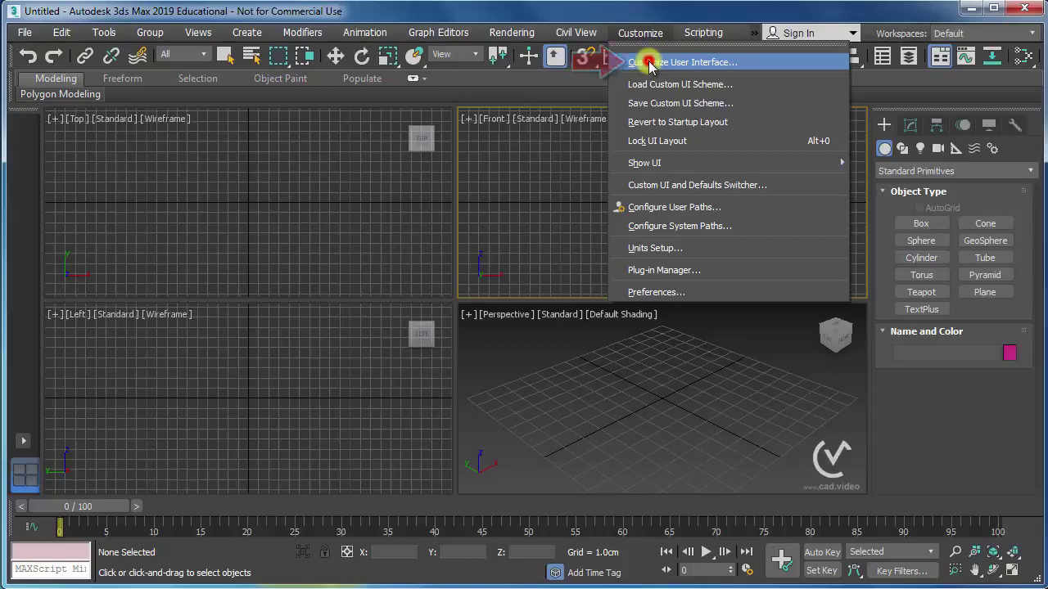
click(649, 63)
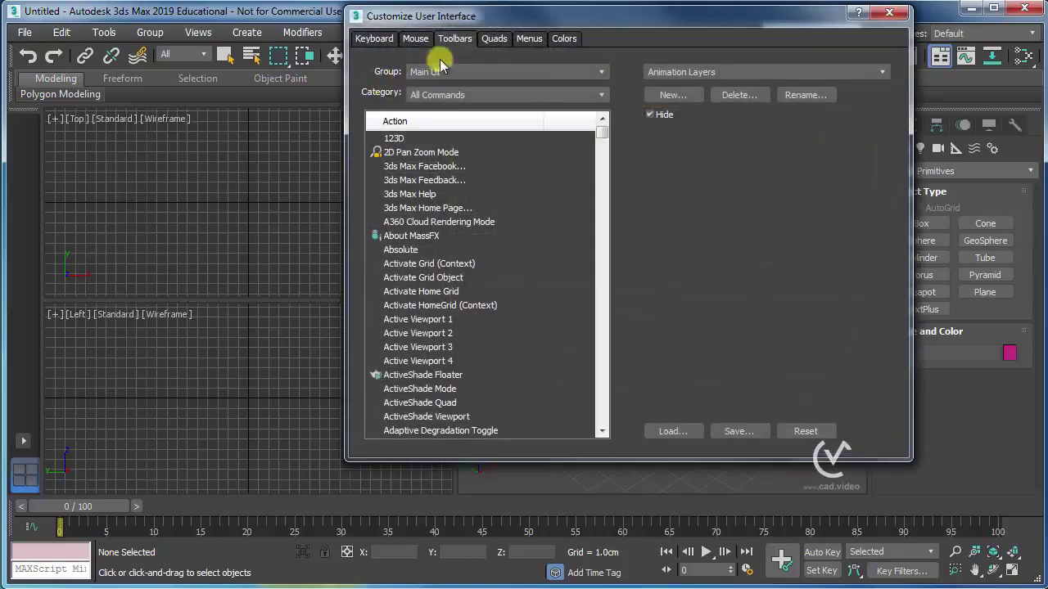
click(694, 72)
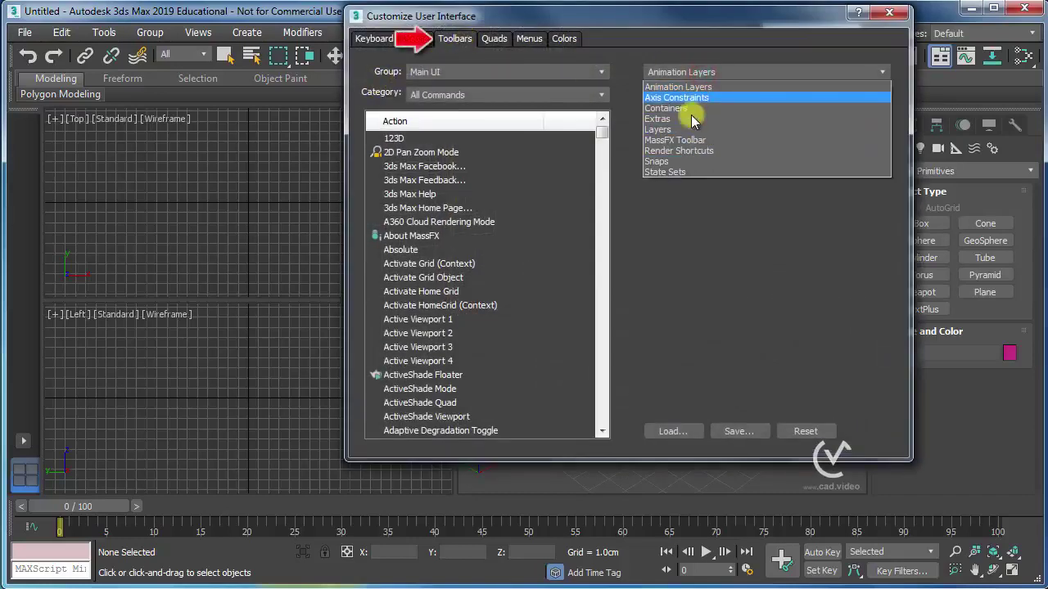
click(734, 299)
click(890, 13)
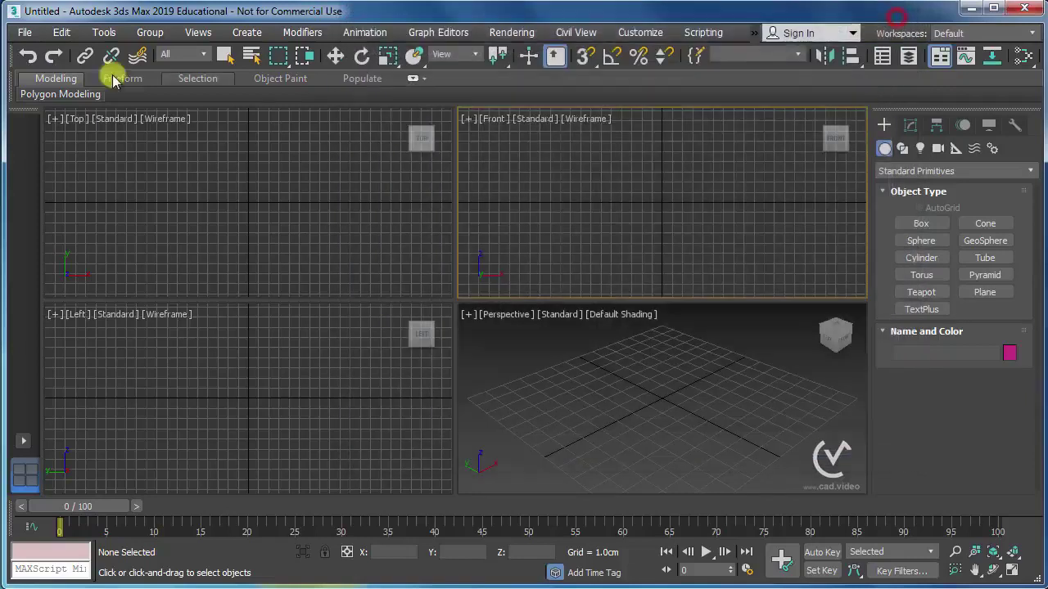
Step: Reopen Customize User Interface from the toolbar menu, move it down-left, and show Toolbars
right_click(17, 58)
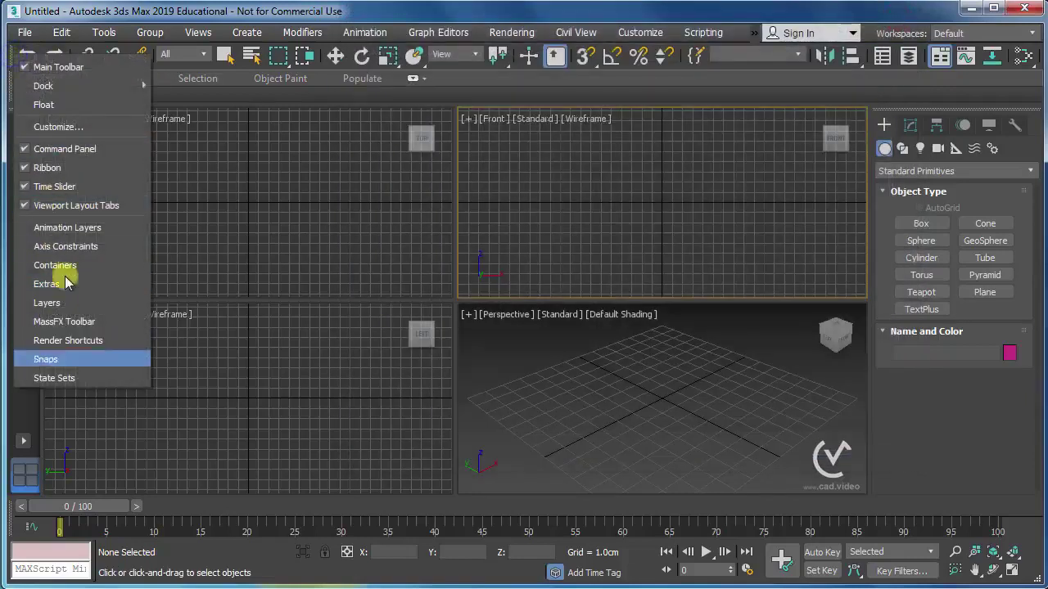
click(75, 129)
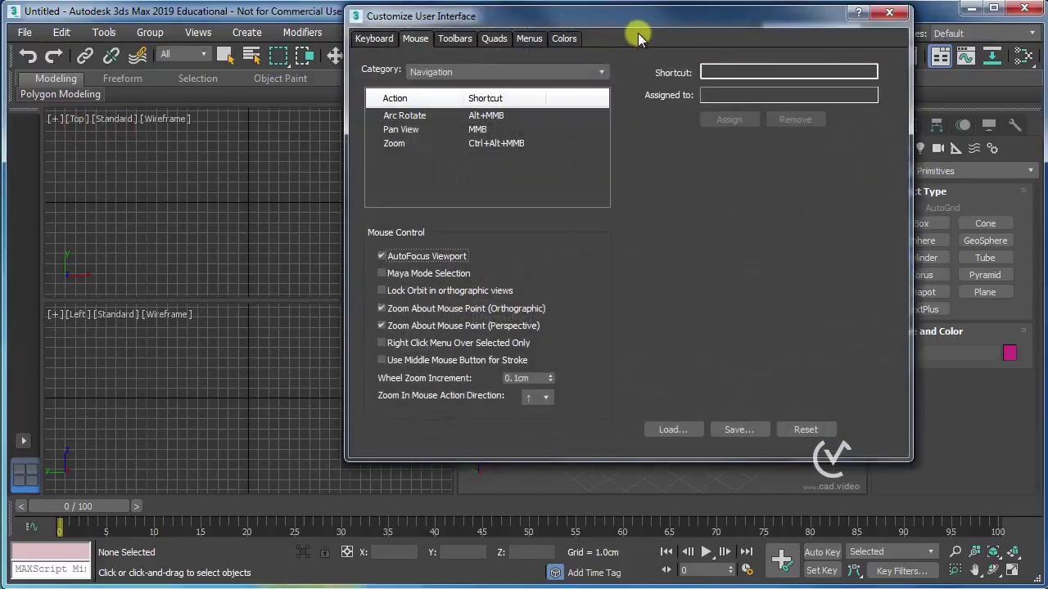
drag(586, 23, 478, 66)
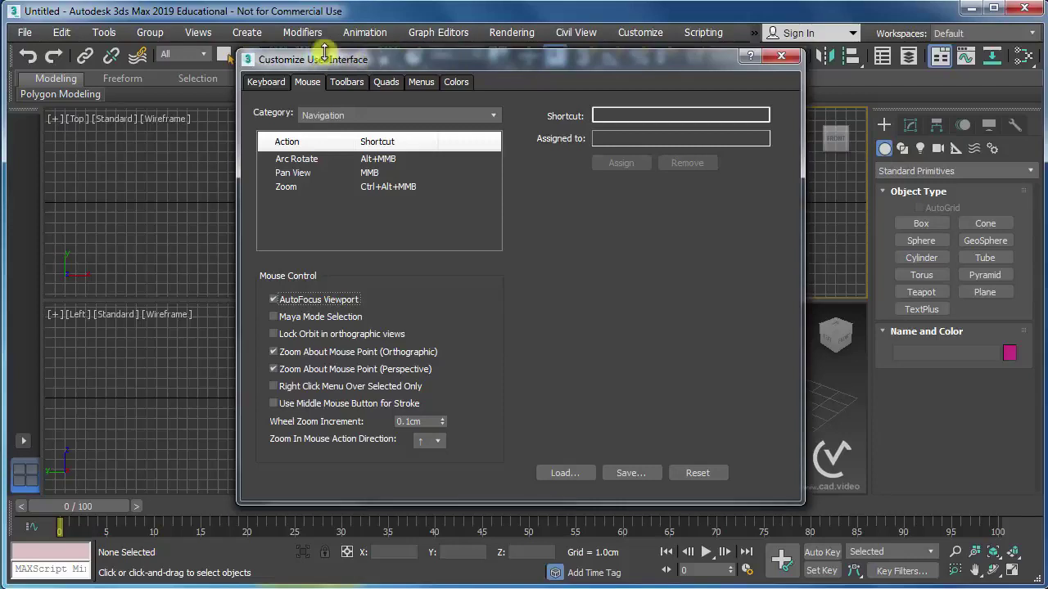
click(347, 81)
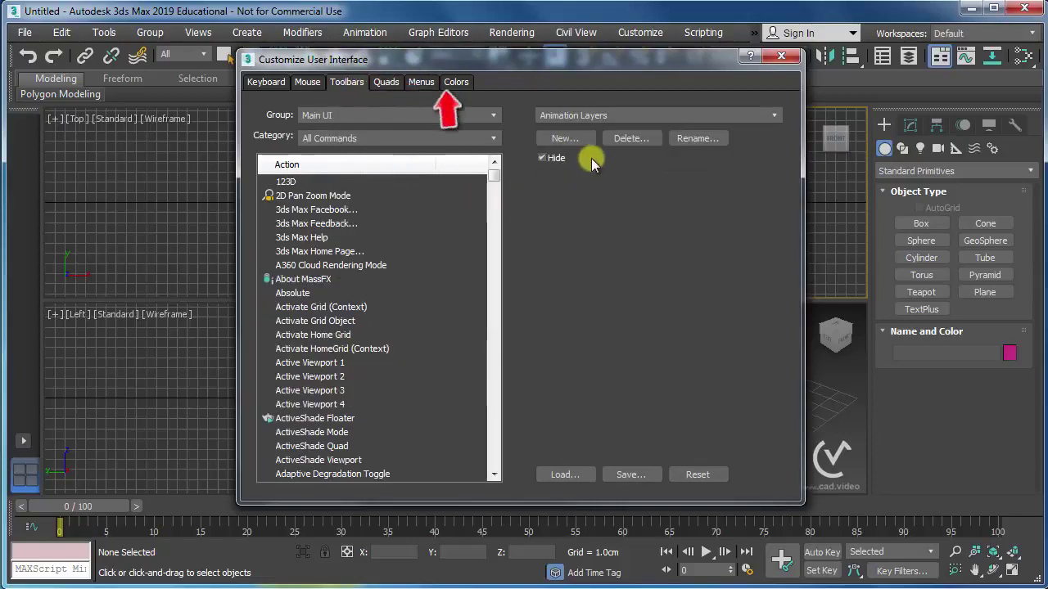
Step: Create a new toolbar named 'Ex ToolBar' and move it over the Top viewport
click(578, 141)
click(548, 267)
text(Ex ToolBar)
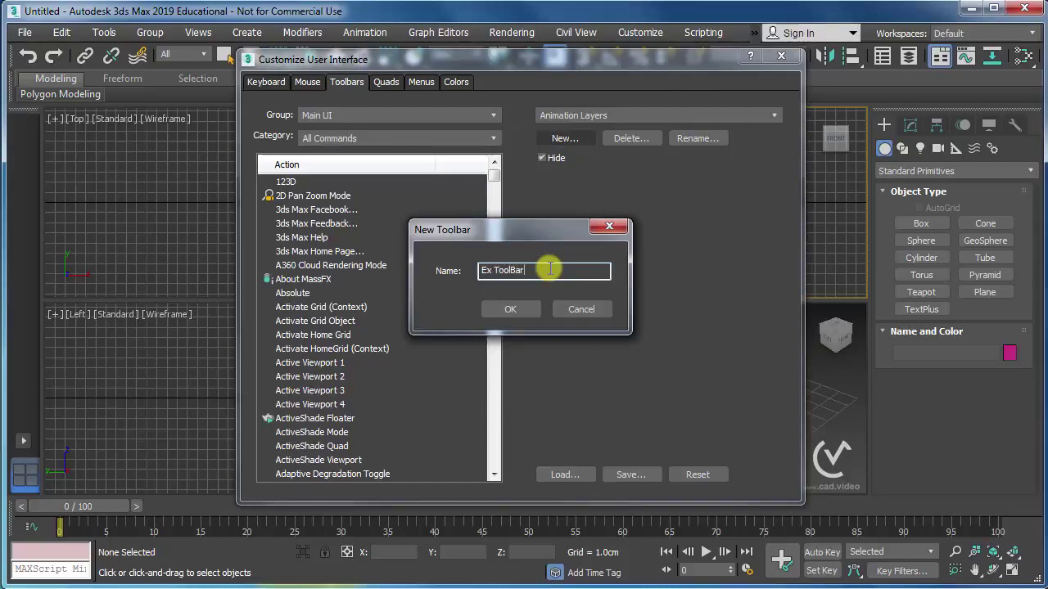
click(501, 307)
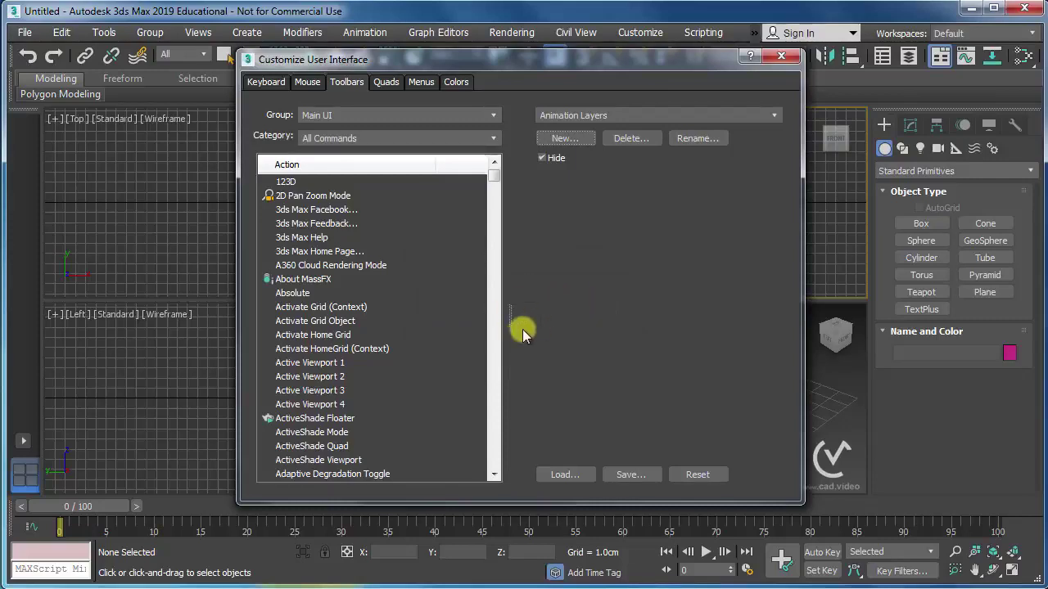
drag(510, 316, 109, 191)
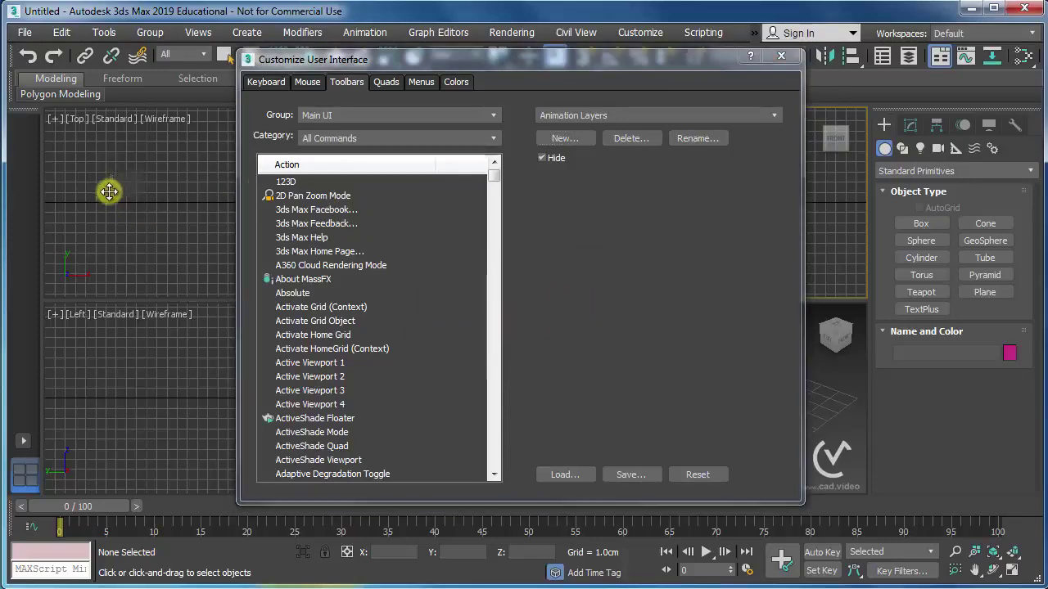
click(376, 115)
scroll(413, 230, up, 6)
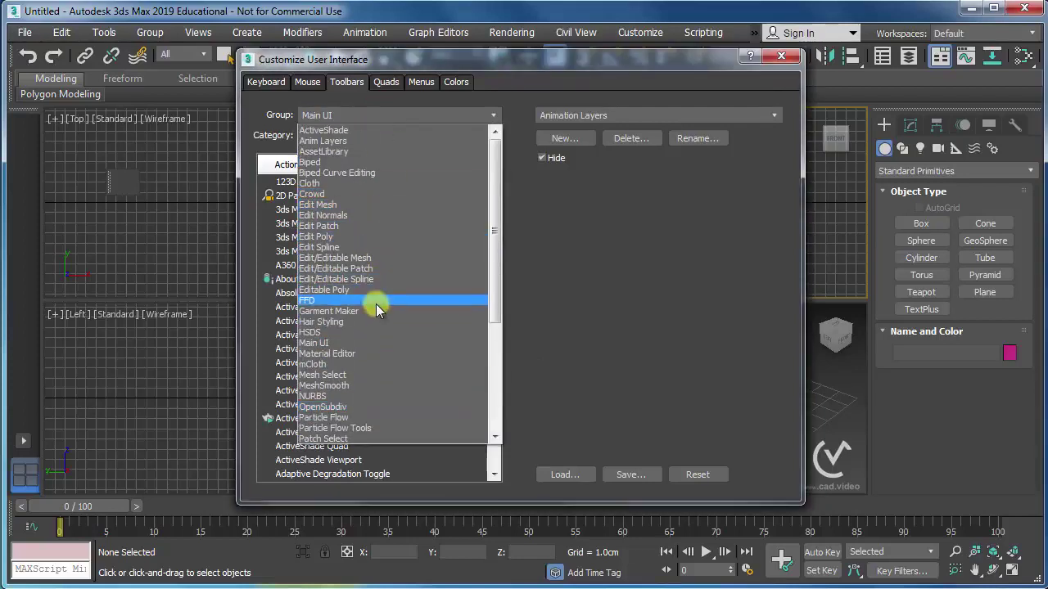
Step: Set the Group list to Cloth and drag Get Group onto Ex ToolBar
click(391, 342)
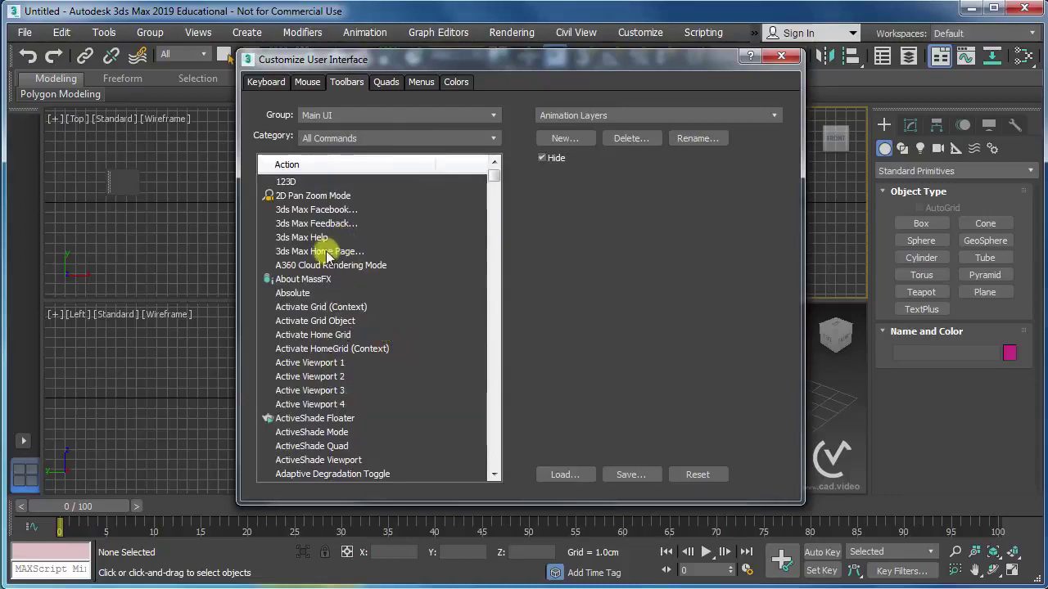
click(393, 115)
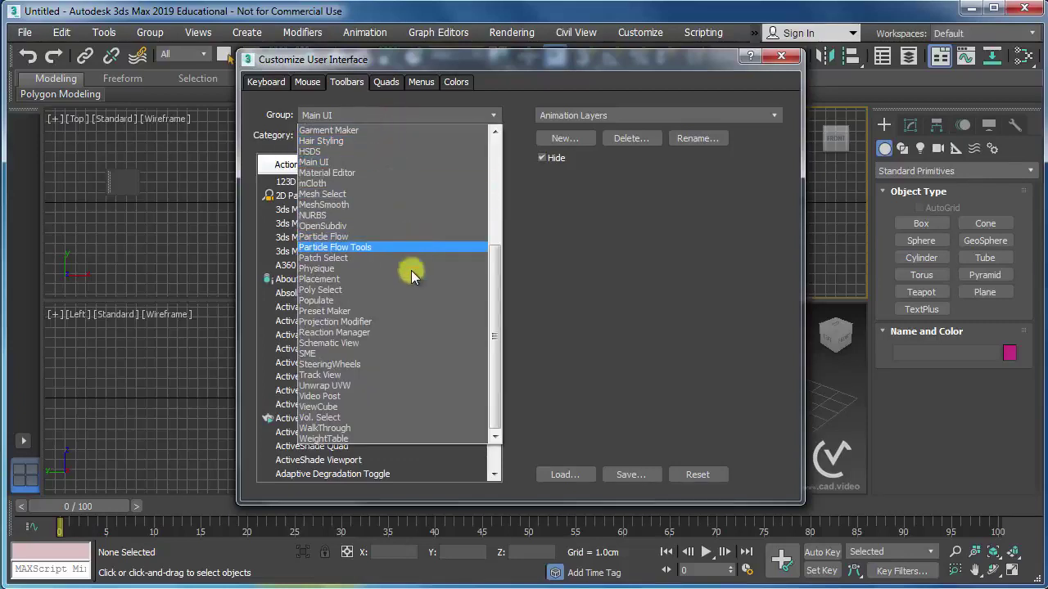
scroll(412, 286, up, 6)
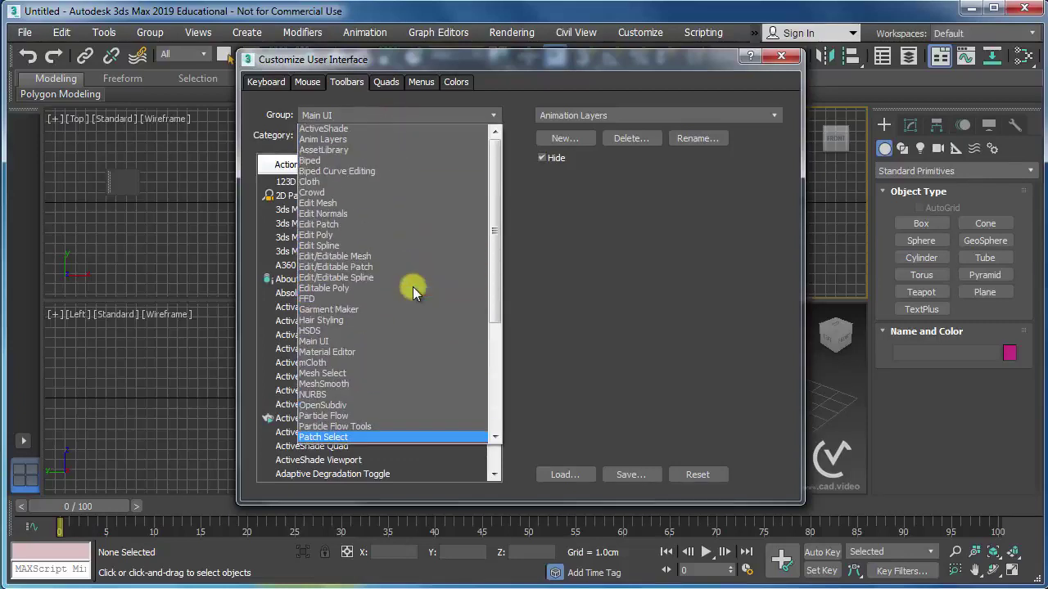
click(340, 183)
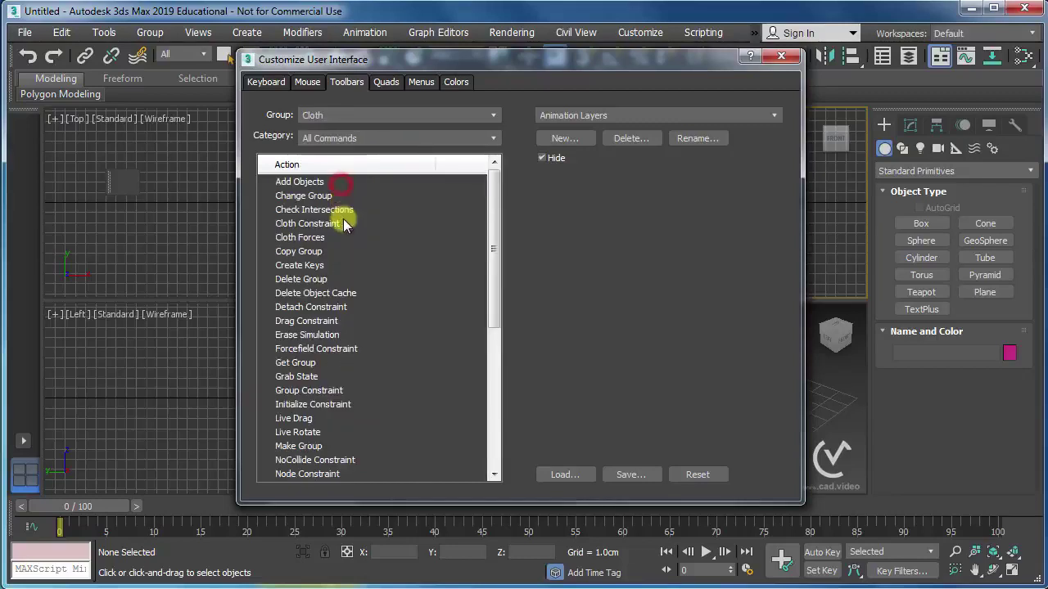
click(304, 364)
drag(121, 187, 151, 195)
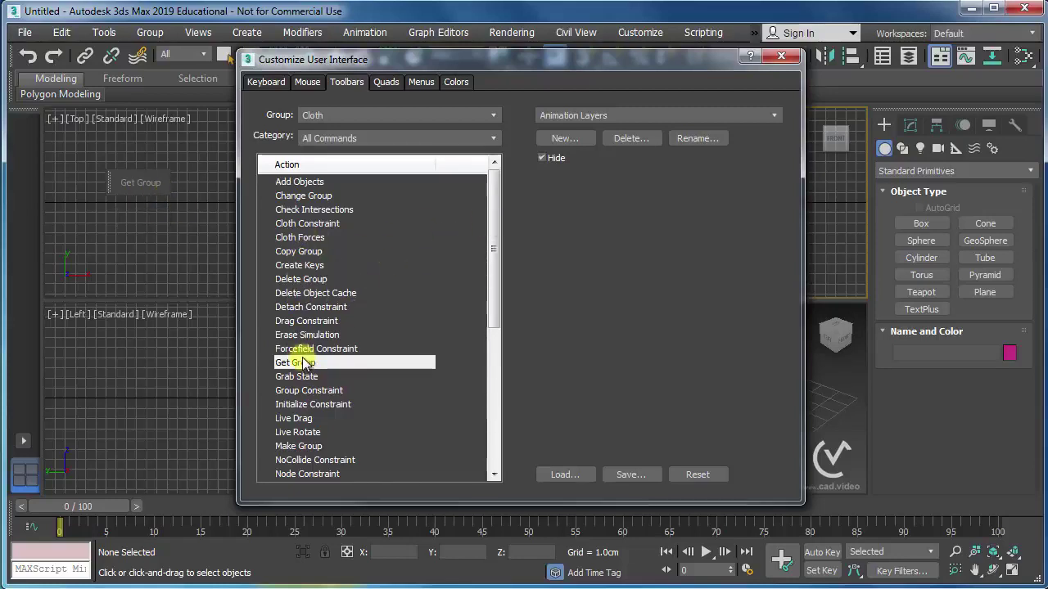
drag(493, 274, 475, 249)
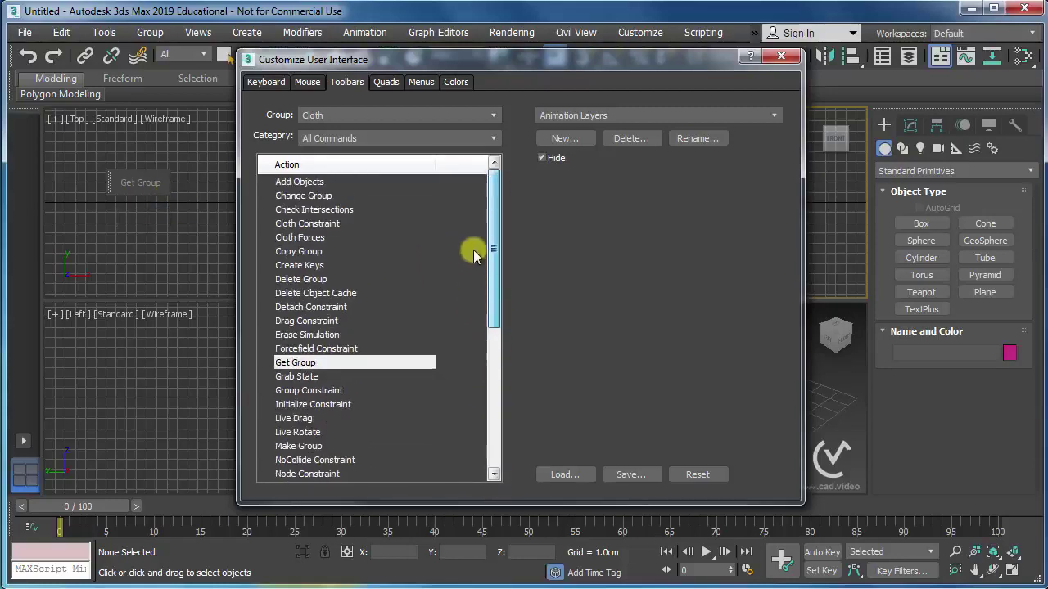
Step: Set the Group list to ViewCube and drag Home onto Ex ToolBar before Get Group
click(410, 115)
scroll(415, 280, up, 2)
scroll(415, 279, up, 1)
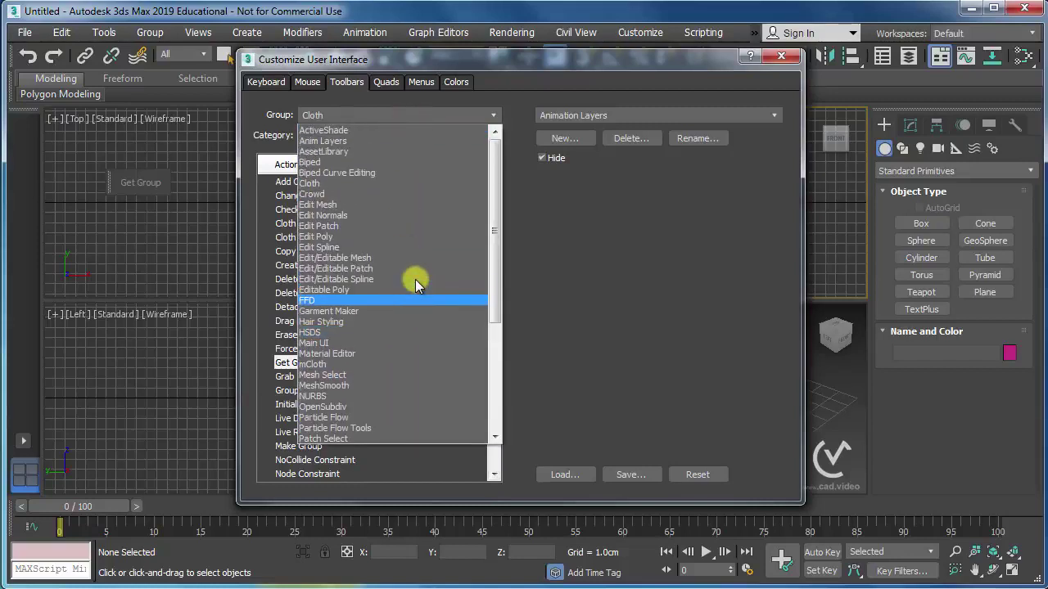
drag(494, 230, 495, 336)
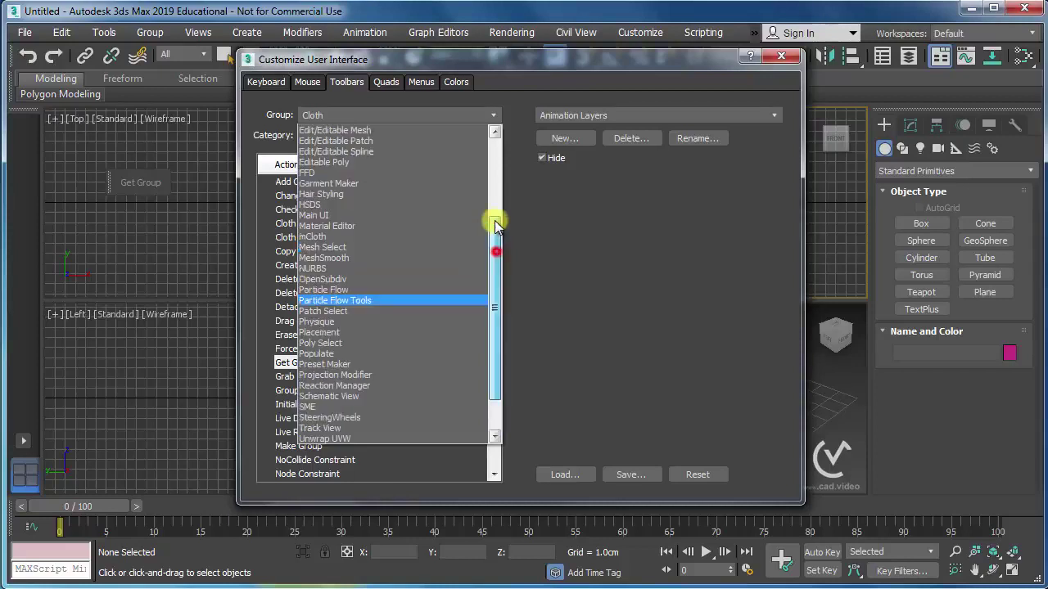
click(334, 405)
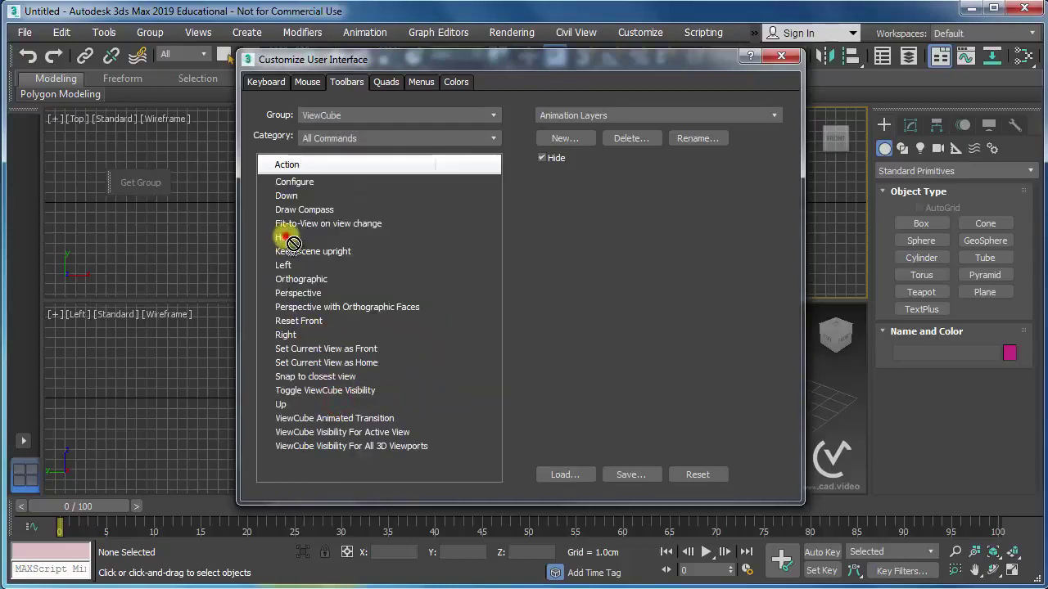
drag(285, 237, 141, 183)
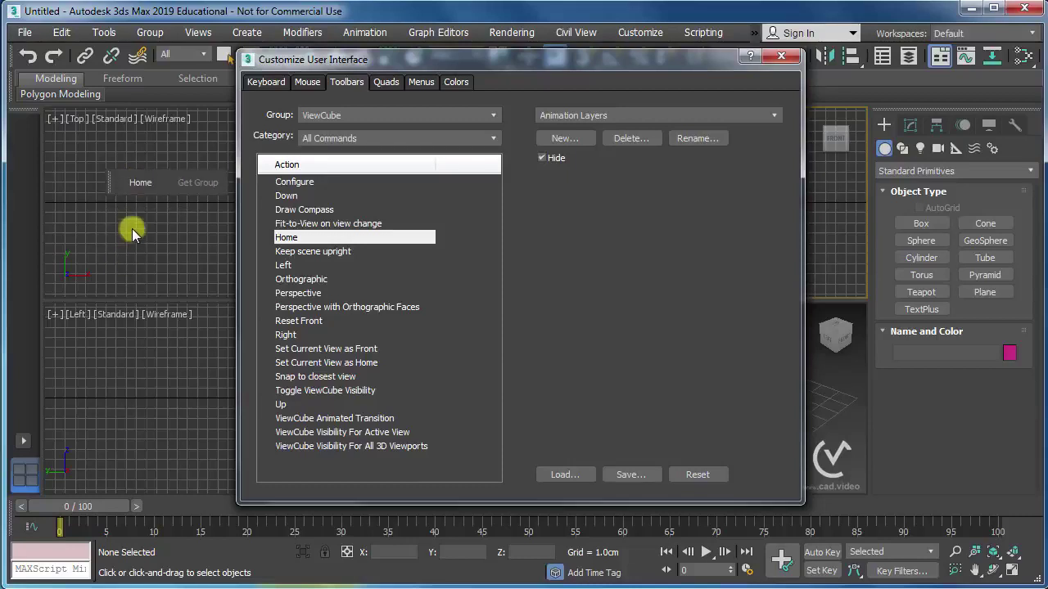
right_click(194, 187)
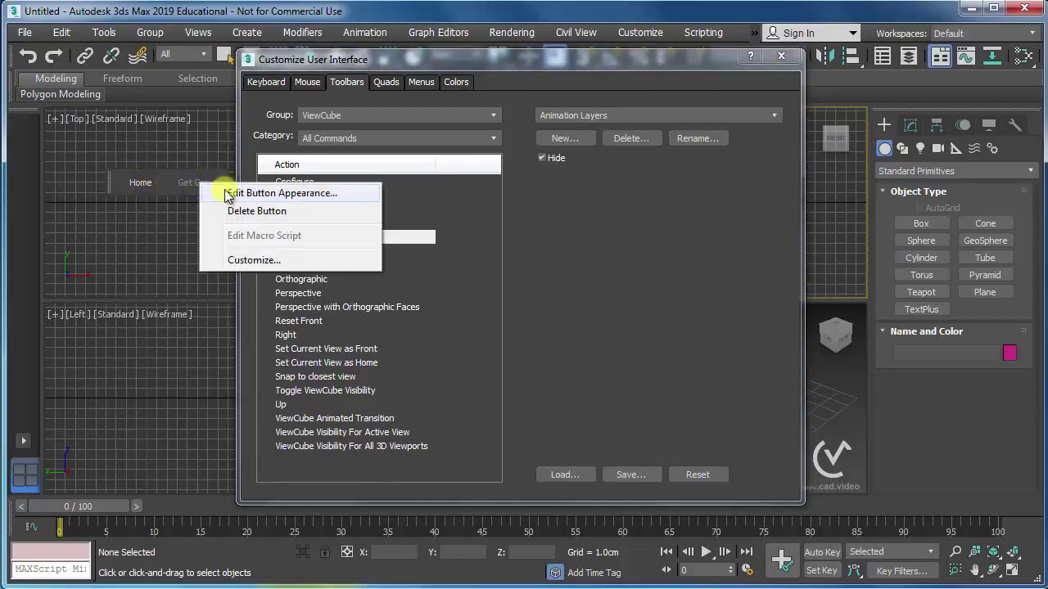
click(227, 193)
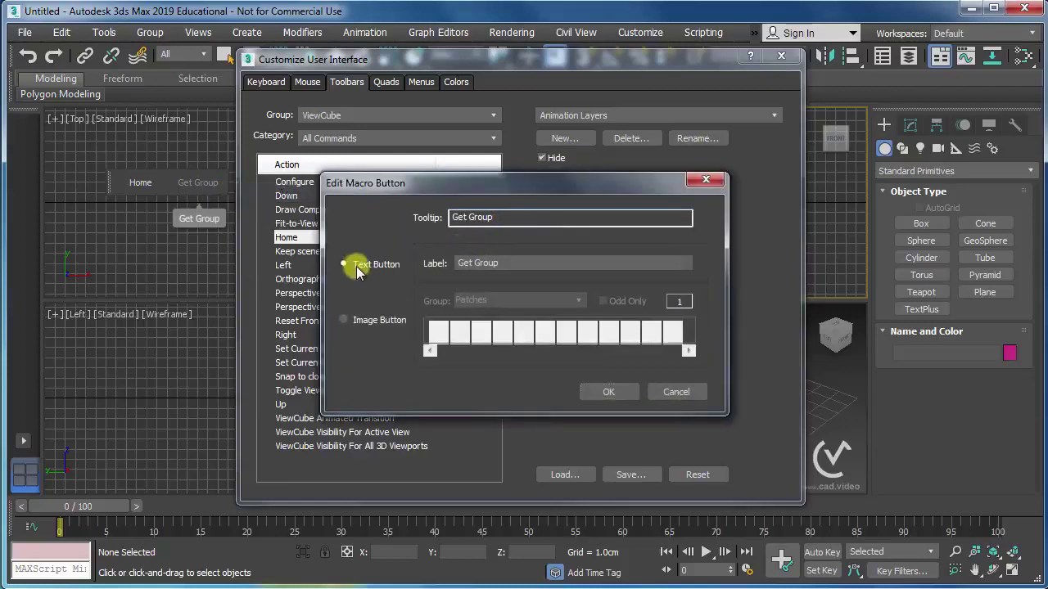
click(665, 390)
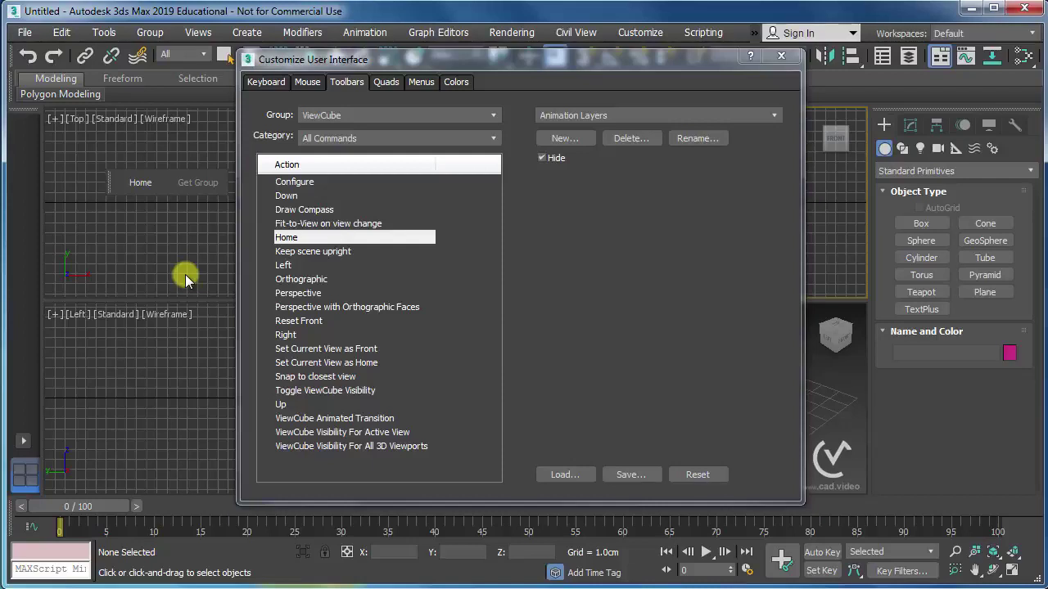
right_click(128, 178)
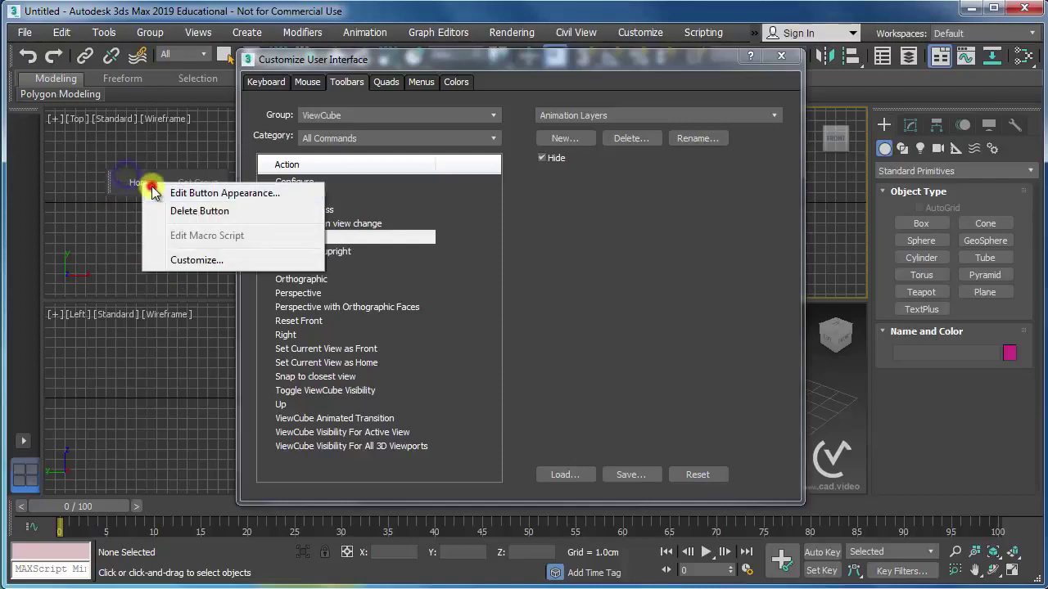
click(196, 193)
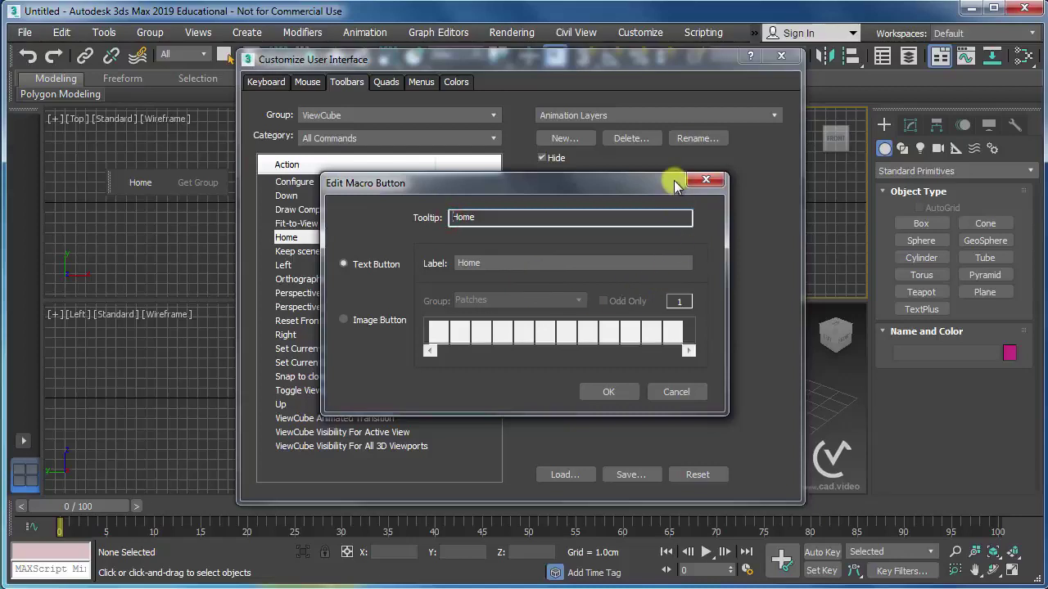
click(704, 180)
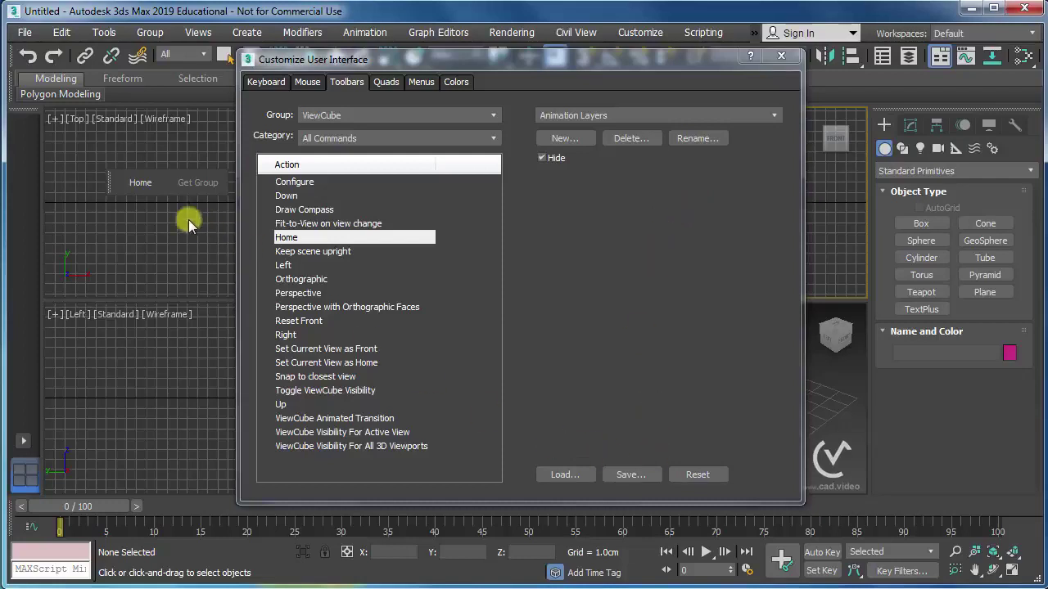
Step: Save the interface as MaxStartUI, close the dialog, and activate the Perspective viewport
click(630, 473)
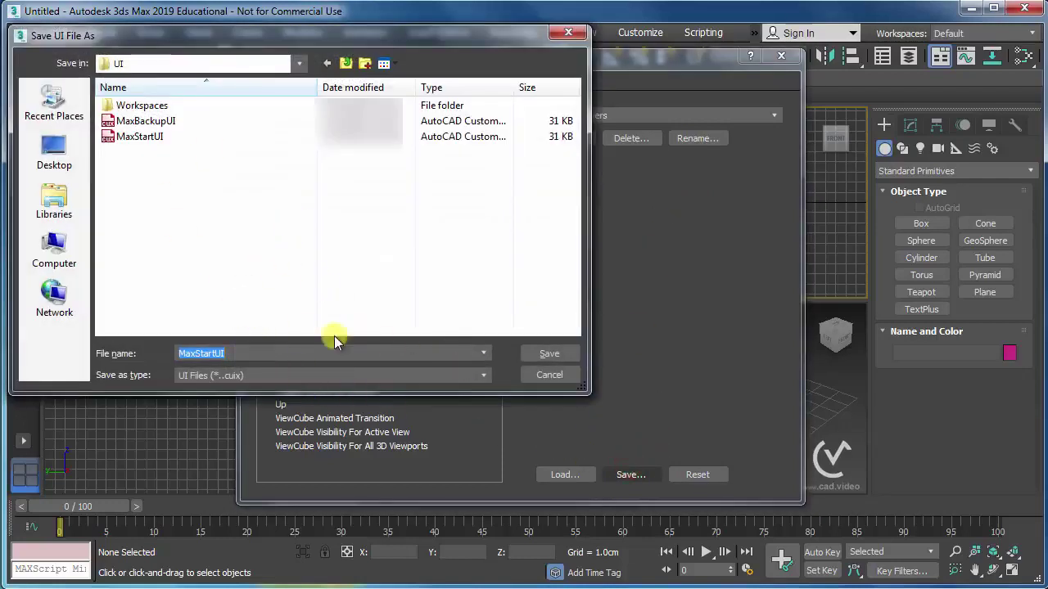
click(548, 354)
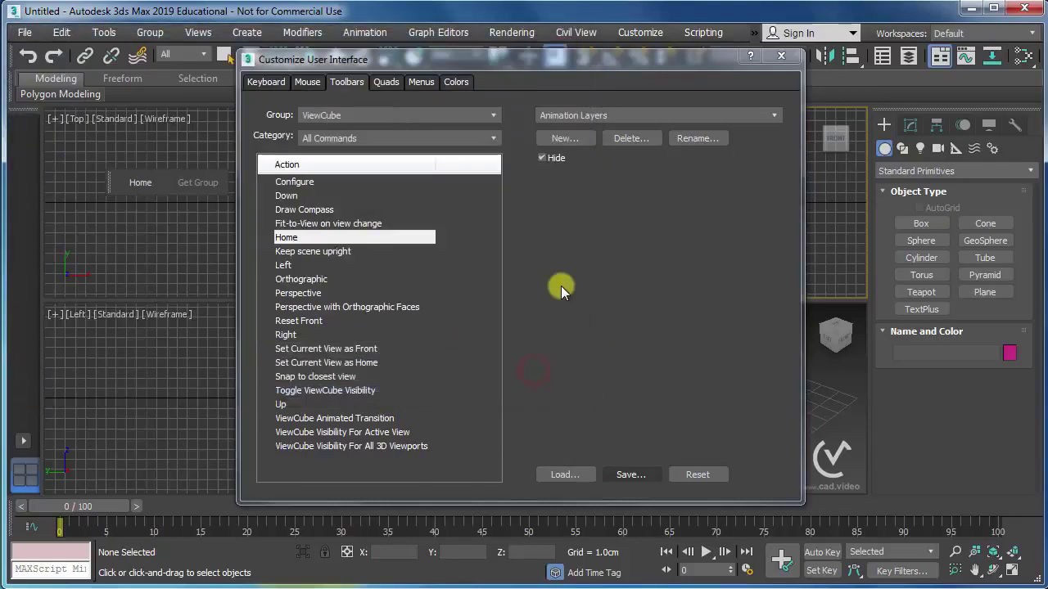
click(780, 56)
click(562, 368)
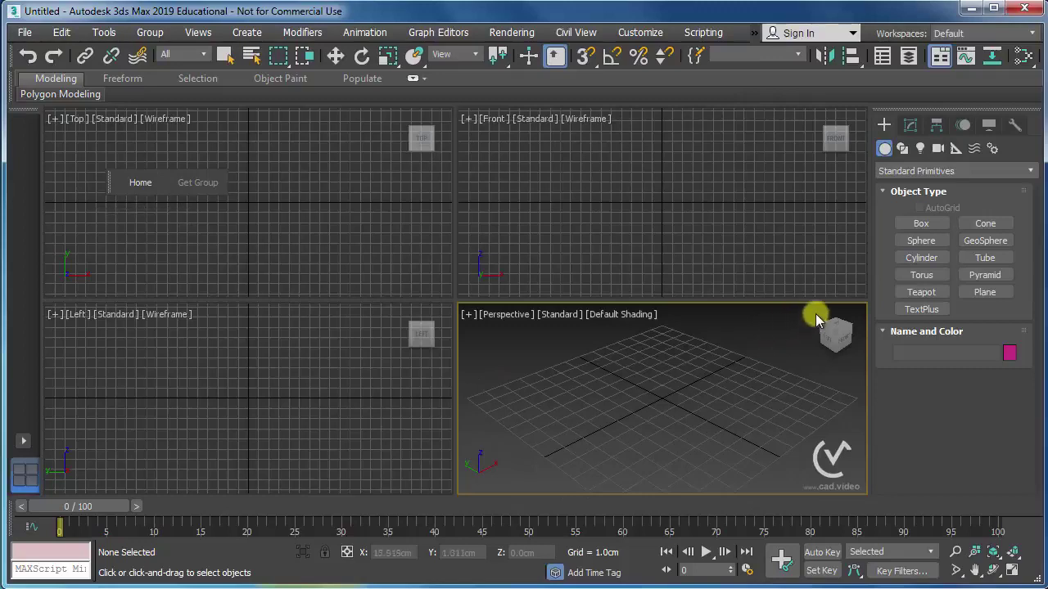
Step: Draw a box in Perspective, orbit, then restore the home view with the Home button
click(923, 239)
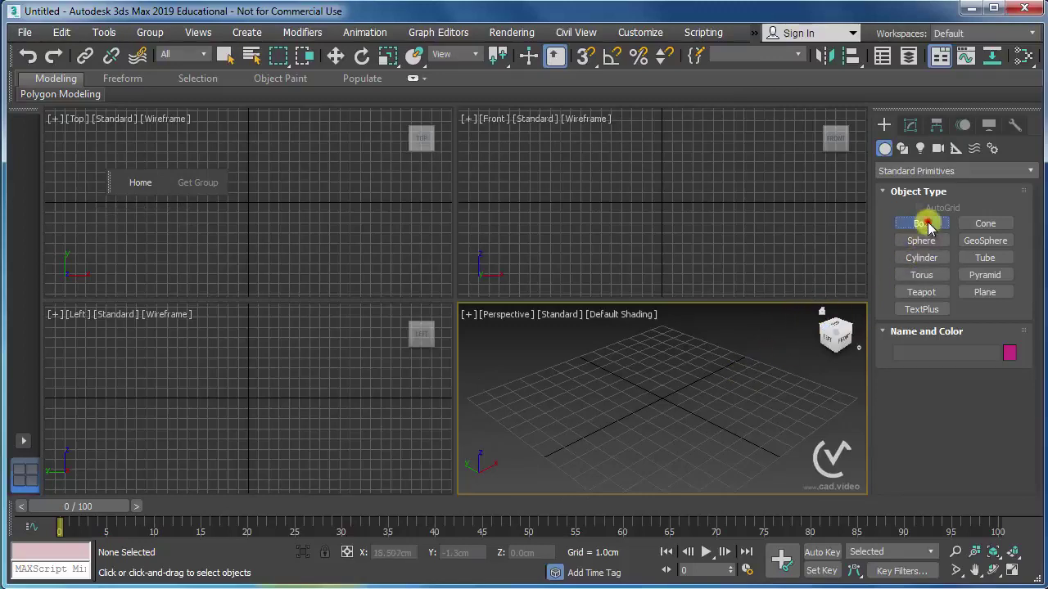
drag(686, 401, 625, 396)
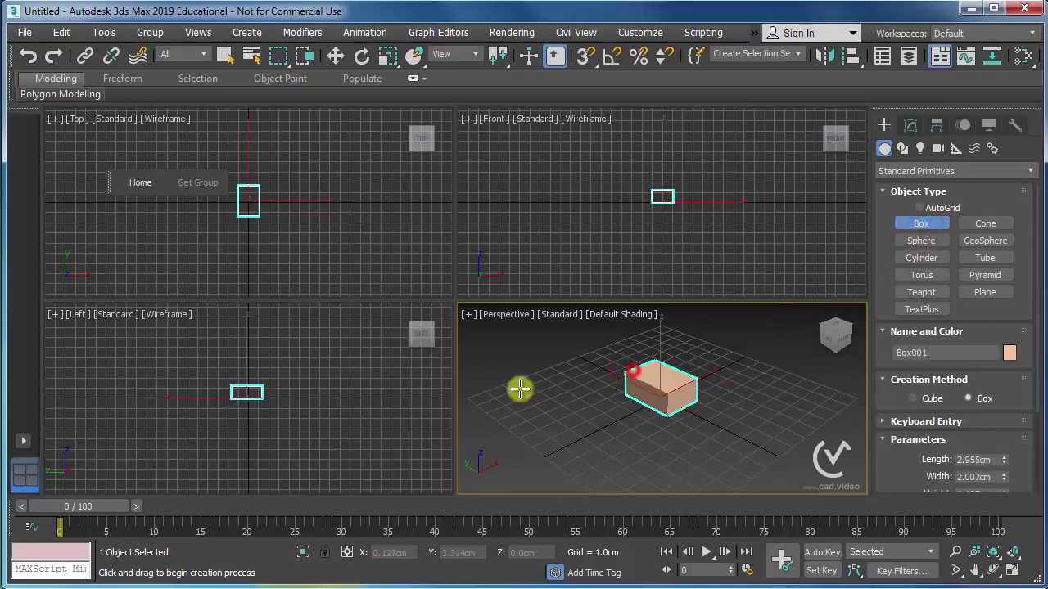
click(485, 345)
mouse_move(557, 374)
alt+middle_down()
mouse_move(557, 394)
mouse_move(543, 390)
alt+middle_up()
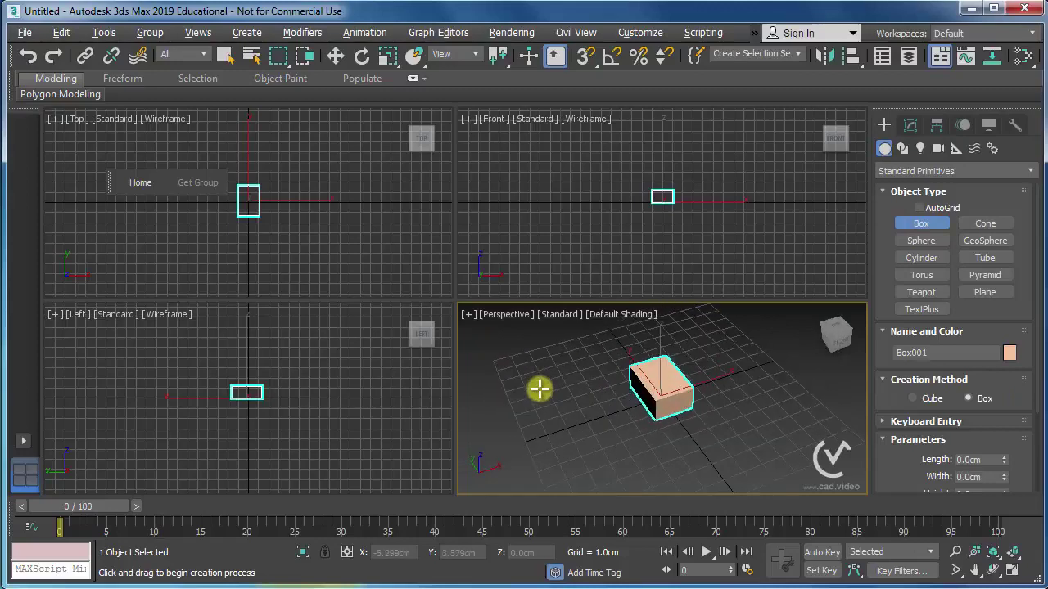
click(146, 185)
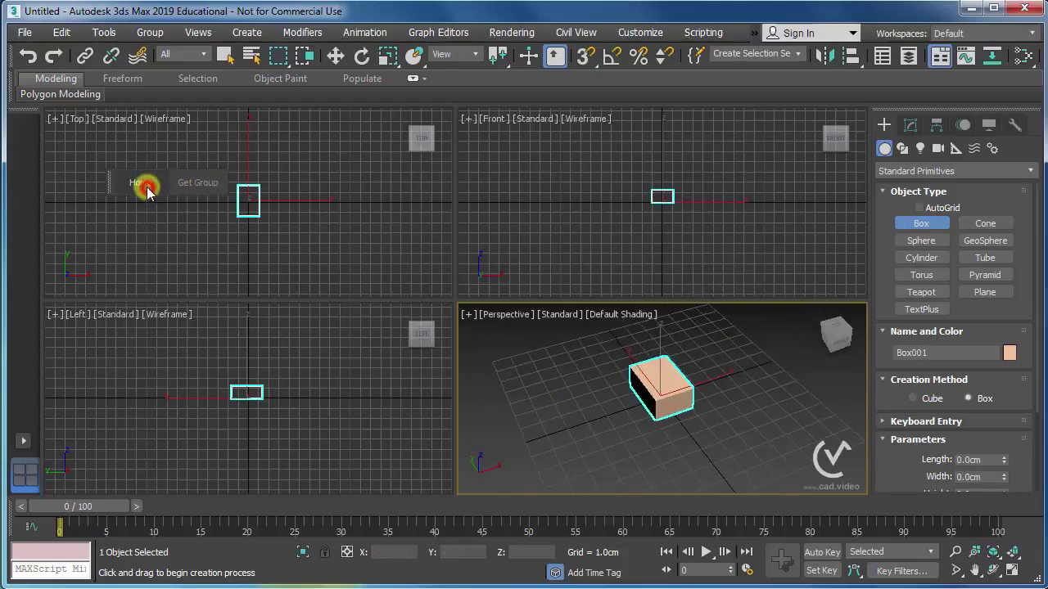
right_click(767, 333)
click(769, 334)
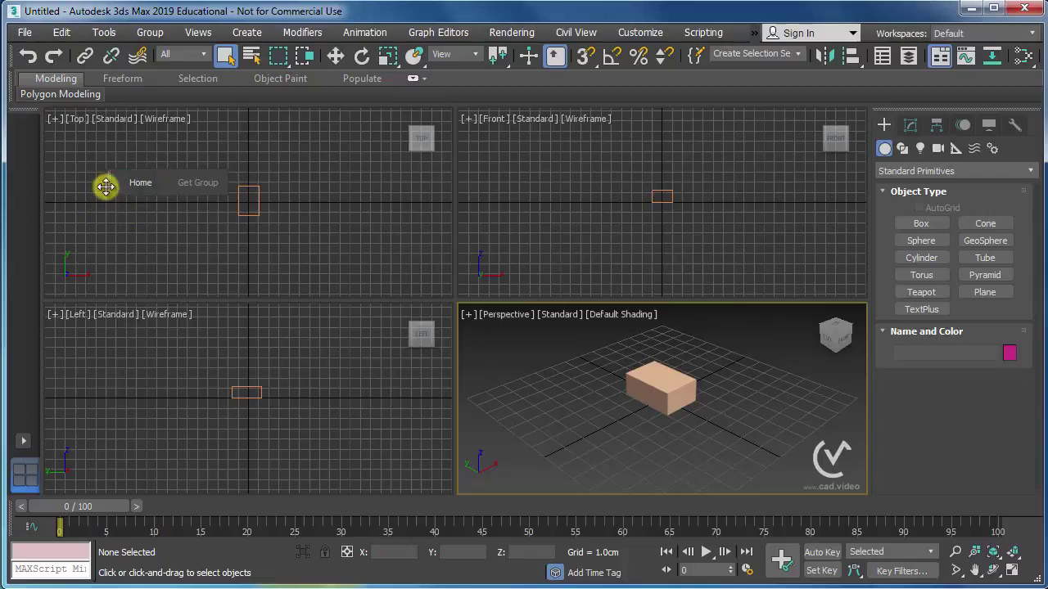
Step: Drag the Home/Get Group toolbar from the Top viewport to dock it below the main toolbar
drag(106, 187, 44, 65)
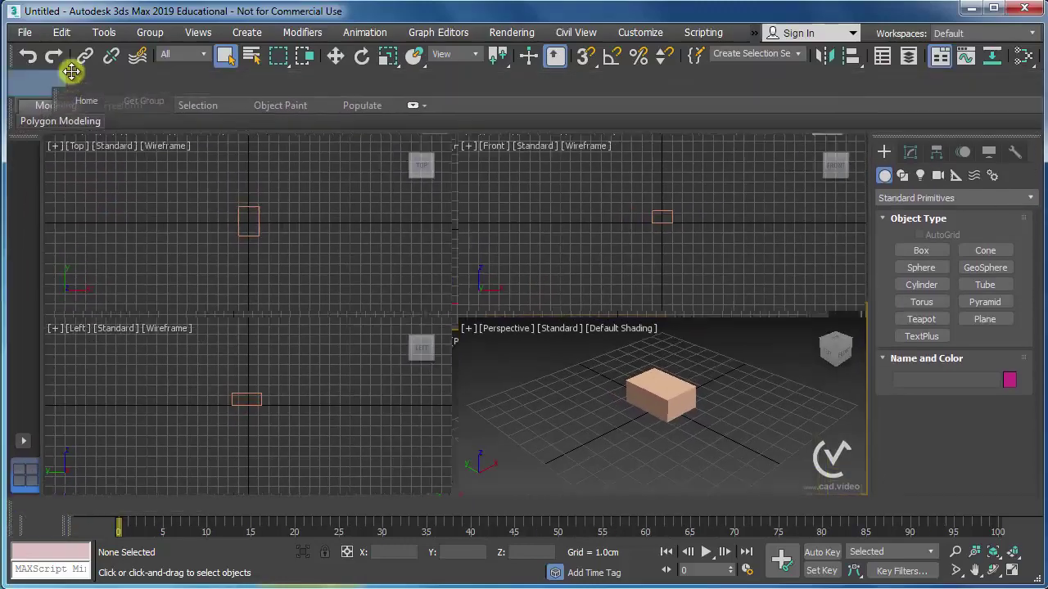